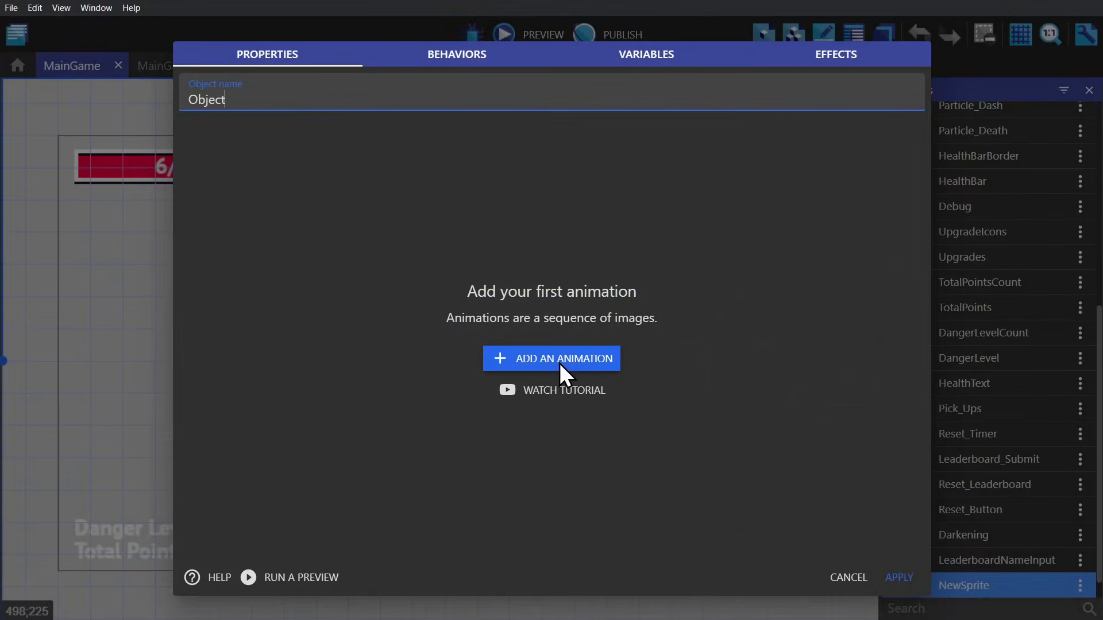
Look through the new sprite object's behaviors, variables, effects and properties, and add its first animation
left_click(450, 56)
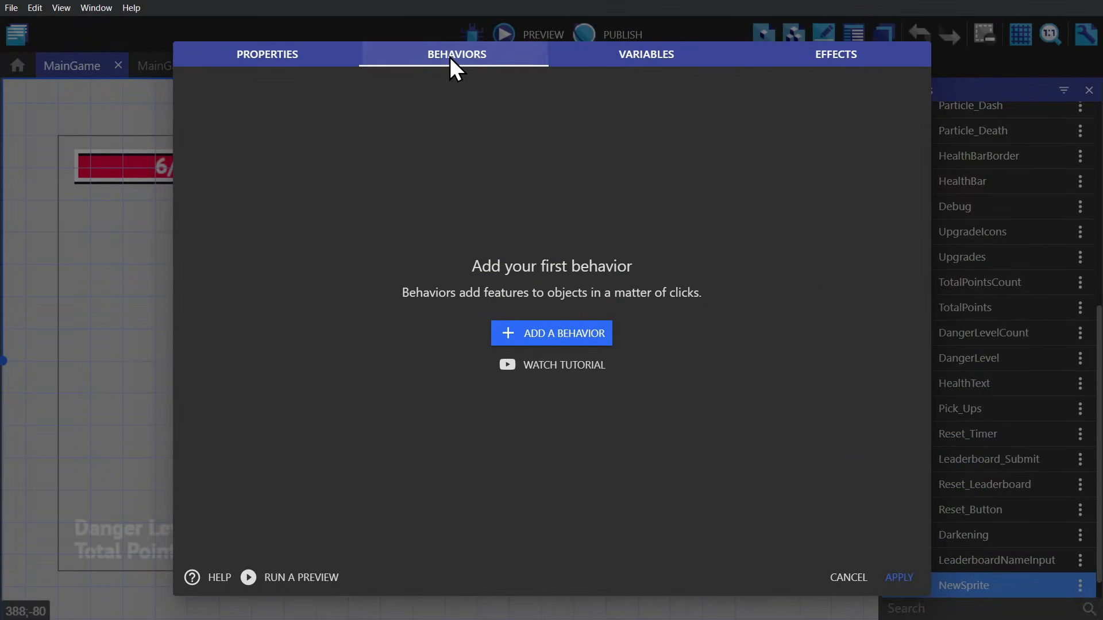
left_click(643, 58)
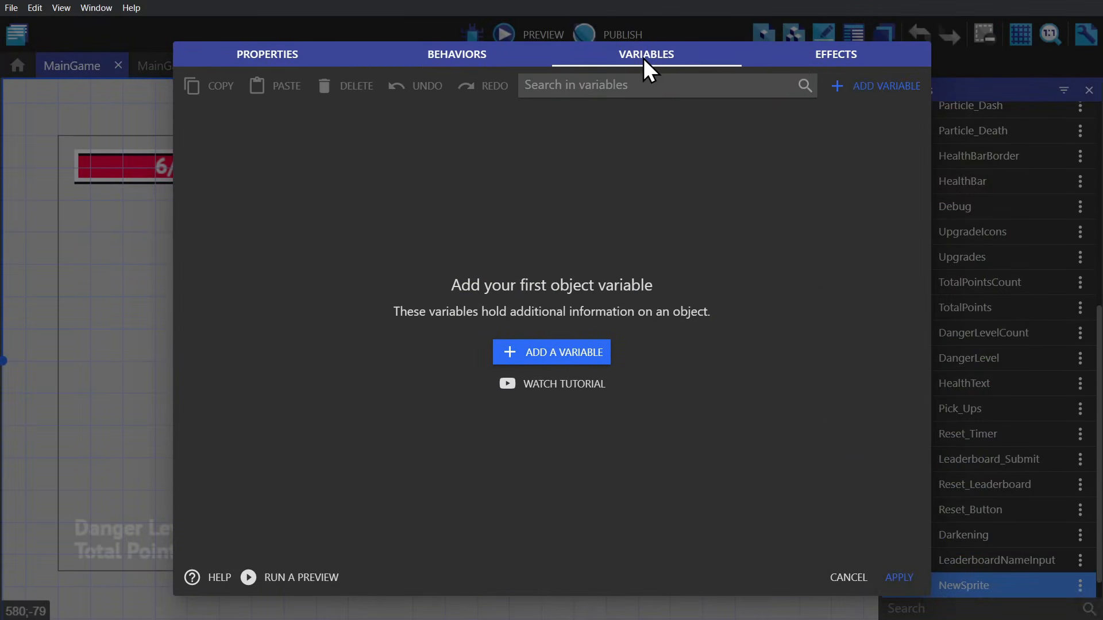
left_click(850, 57)
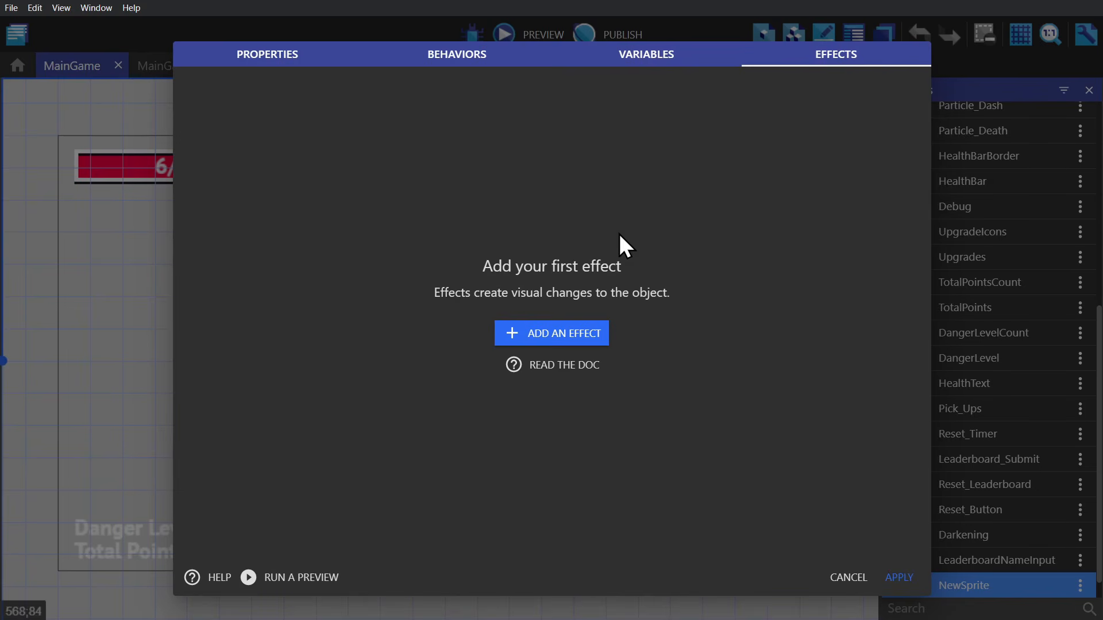
left_click(264, 60)
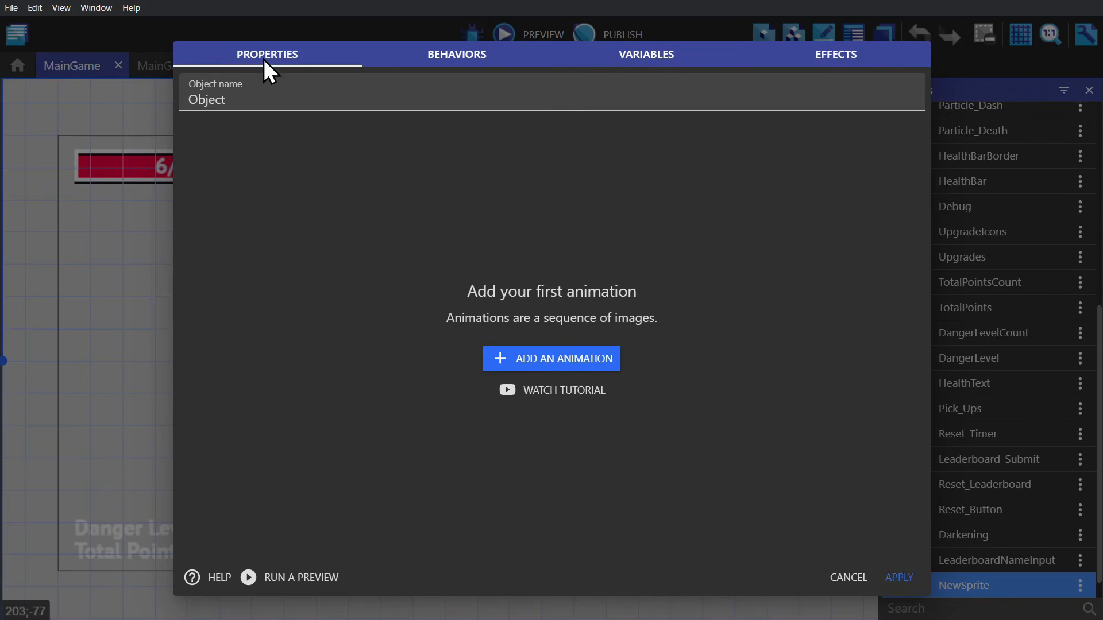
left_click(560, 356)
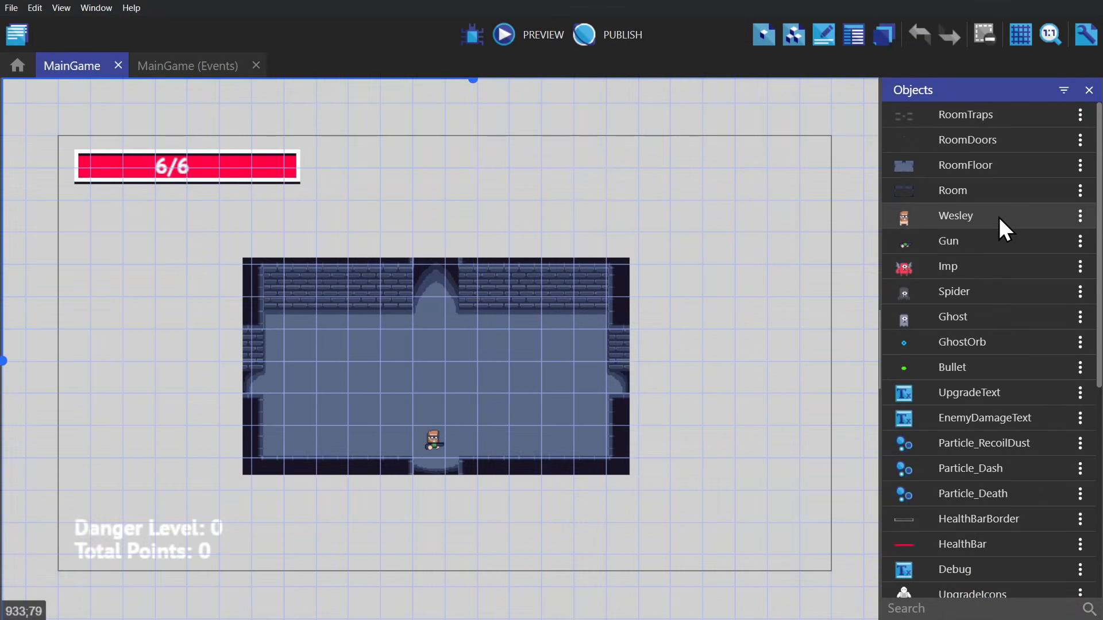
Open the Wesley object and examine the names of its Idle and Run animations
double_click(997, 217)
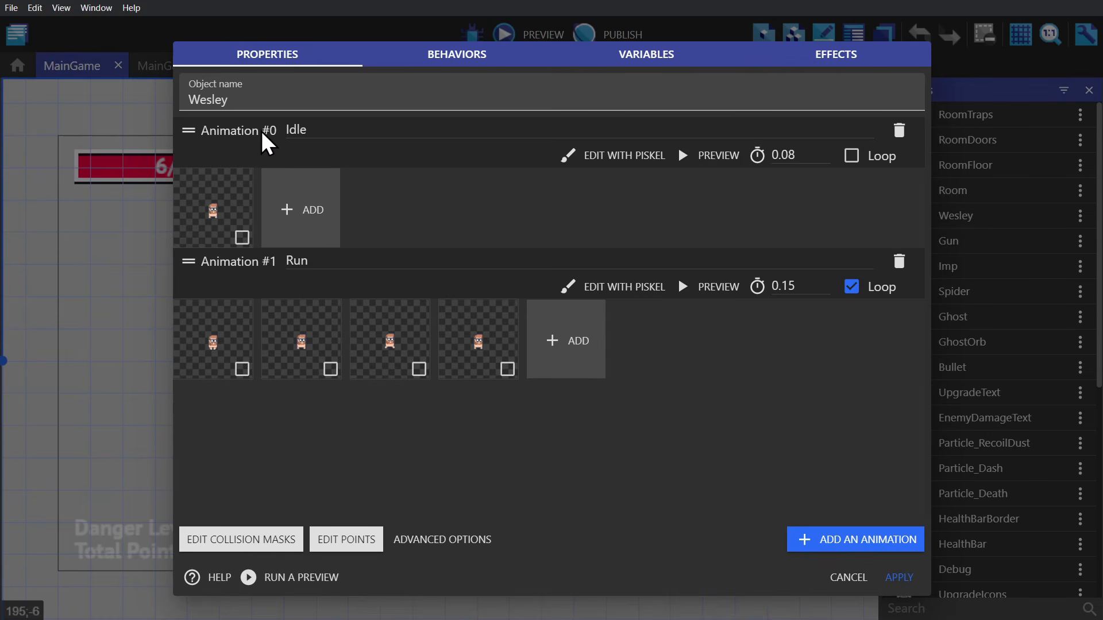
double_click(296, 130)
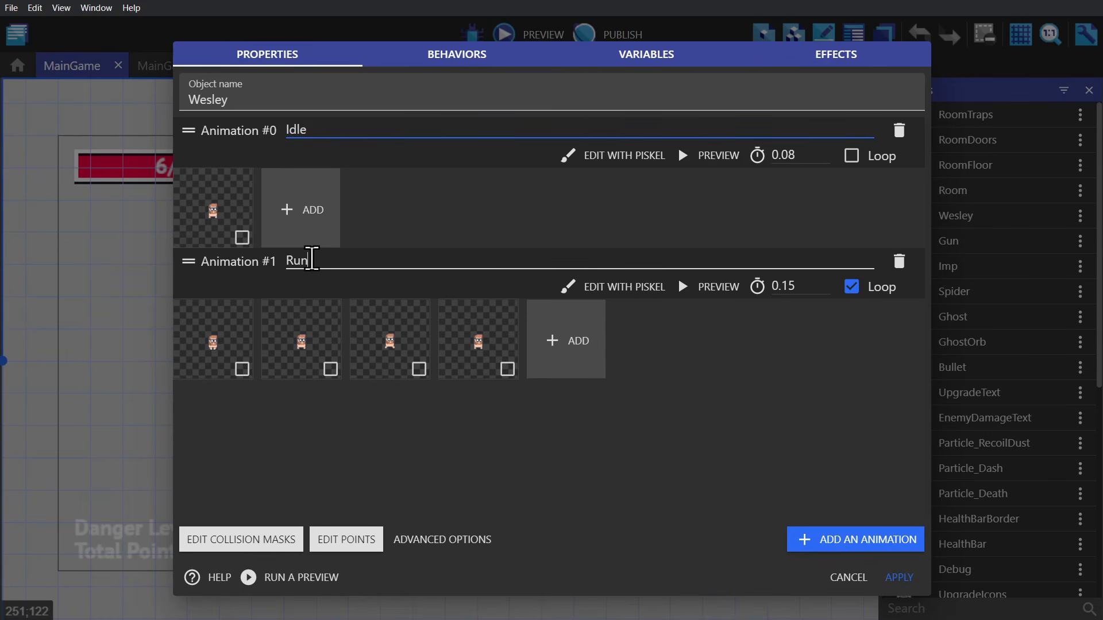
double_click(302, 260)
Preview Wesley's Run animation and set the time between its frames to 0.1 seconds
left_click(791, 286)
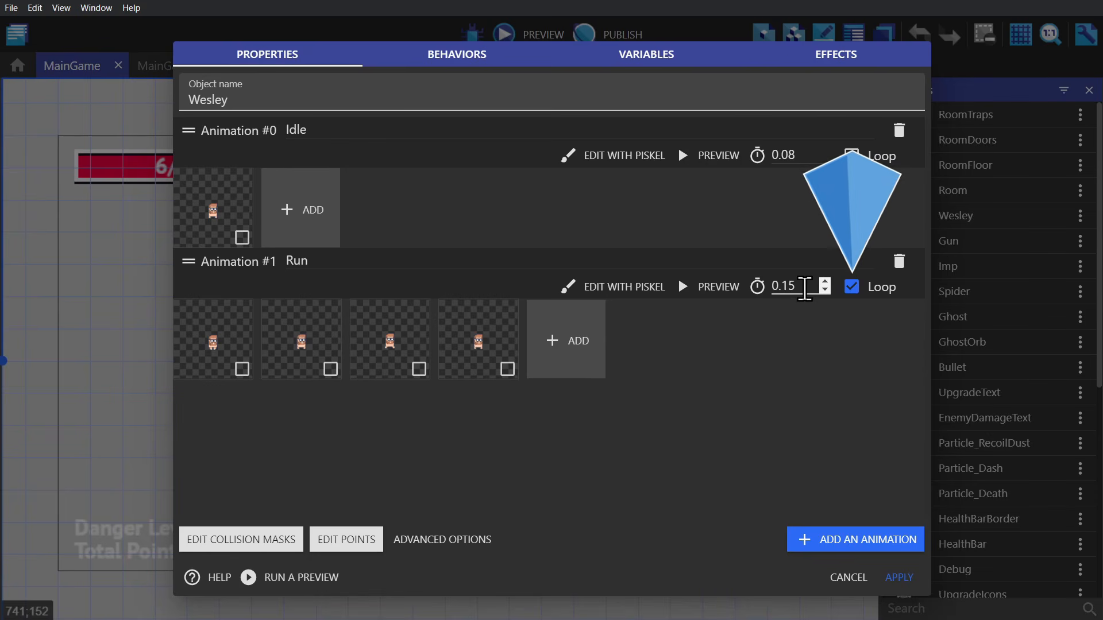
left_click(721, 287)
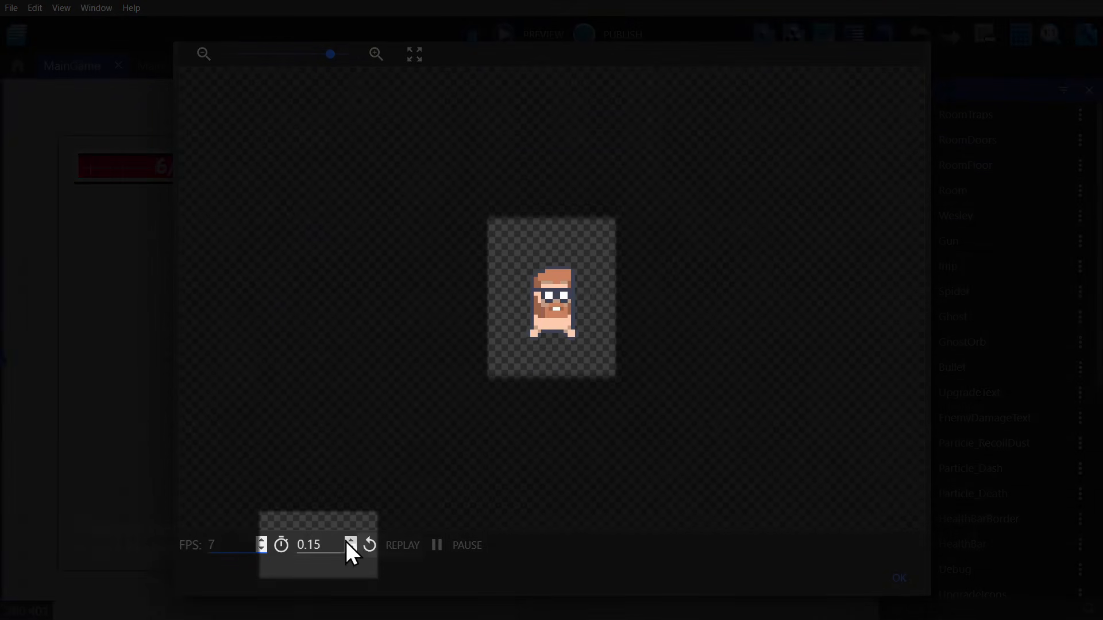
left_click(350, 542)
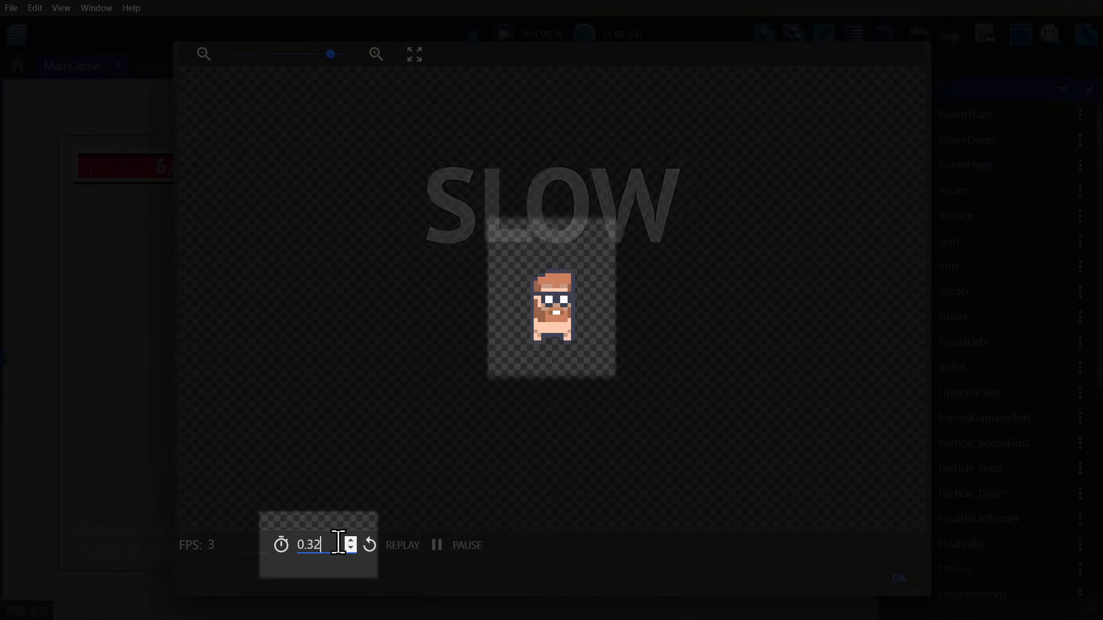
left_click_drag(310, 542, 326, 545)
type("1")
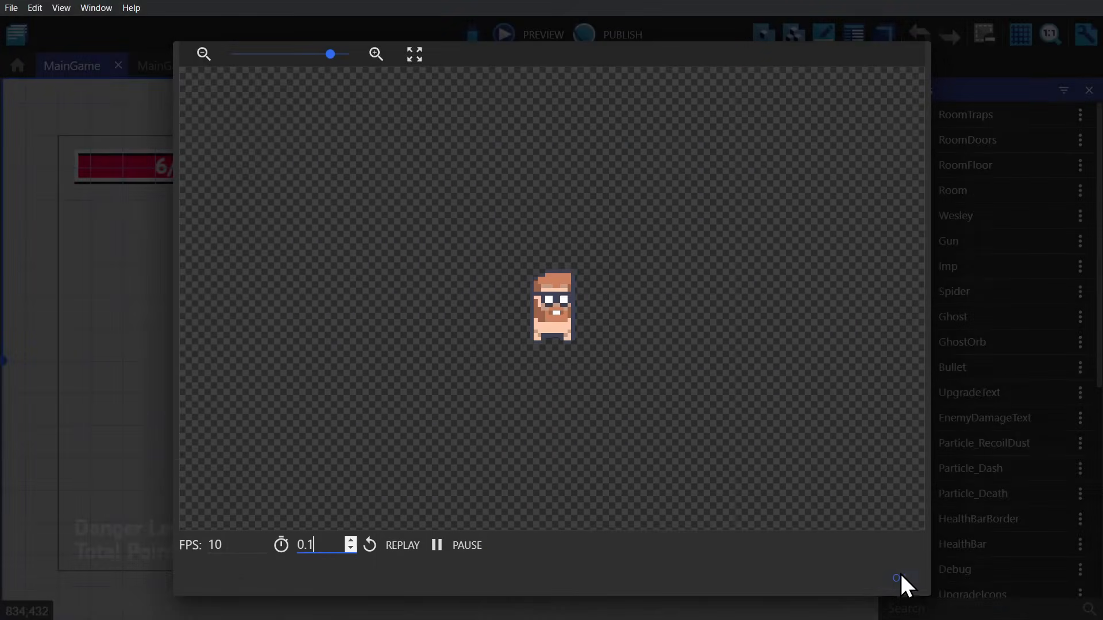
left_click(899, 576)
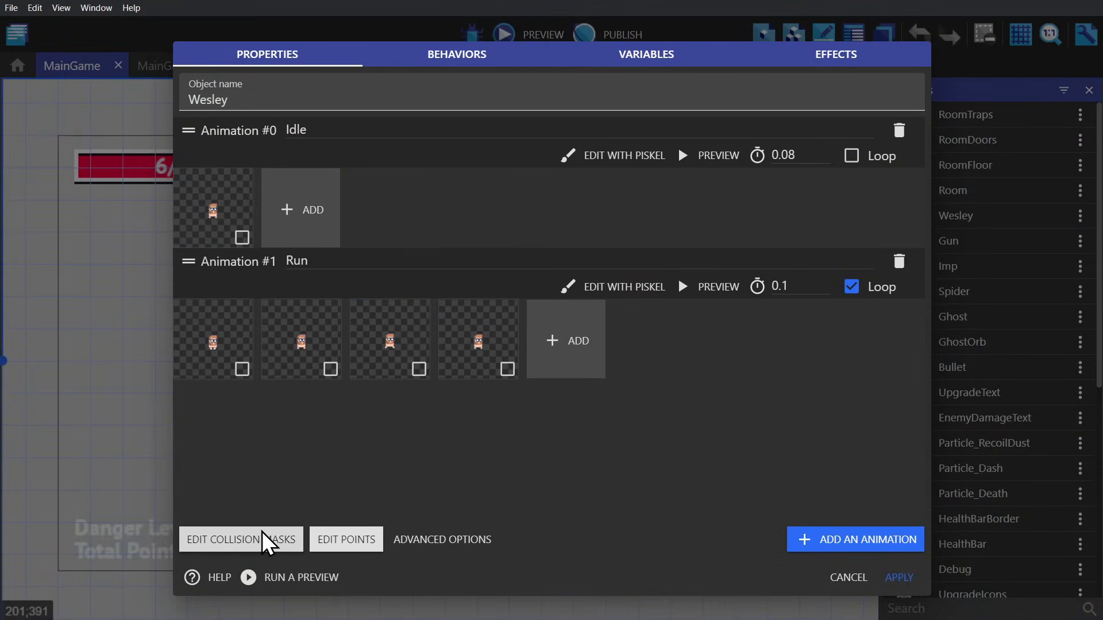
Open the sprite's collision masks and replace the default mask with a custom collision mask
left_click(262, 532)
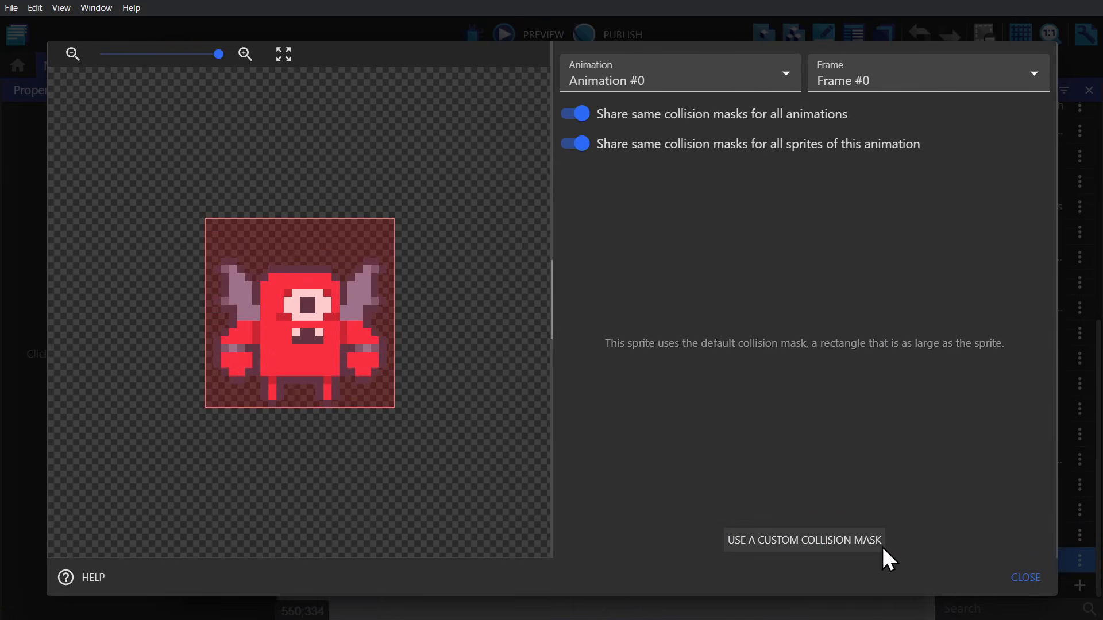
left_click(810, 543)
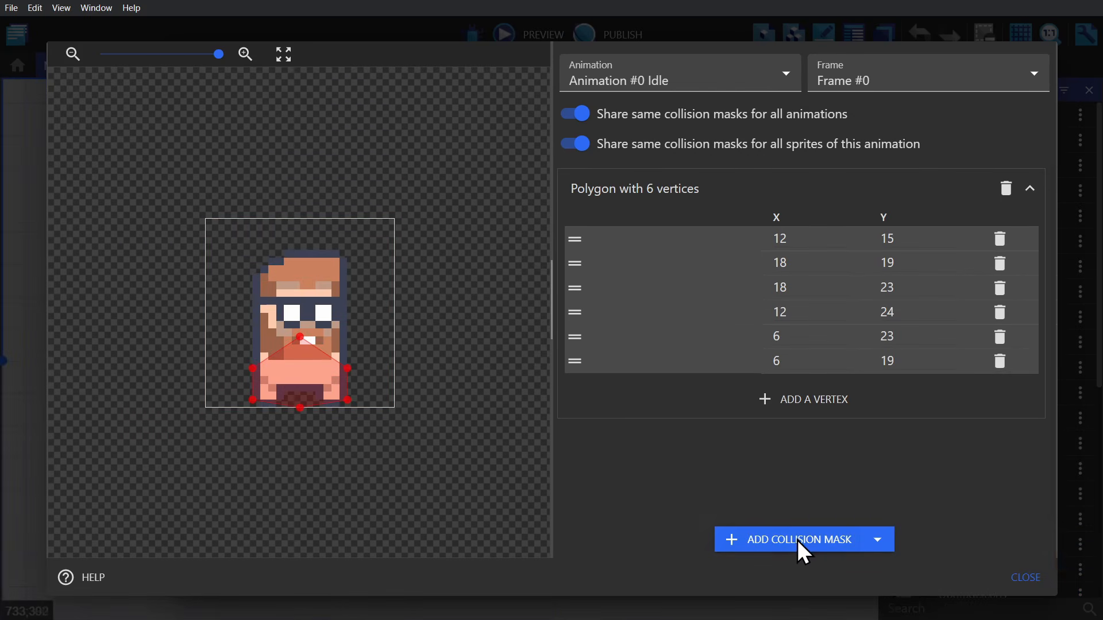
Add a second collision mask to Wesley's Idle animation and pull its four corners in around the upper head
left_click(799, 543)
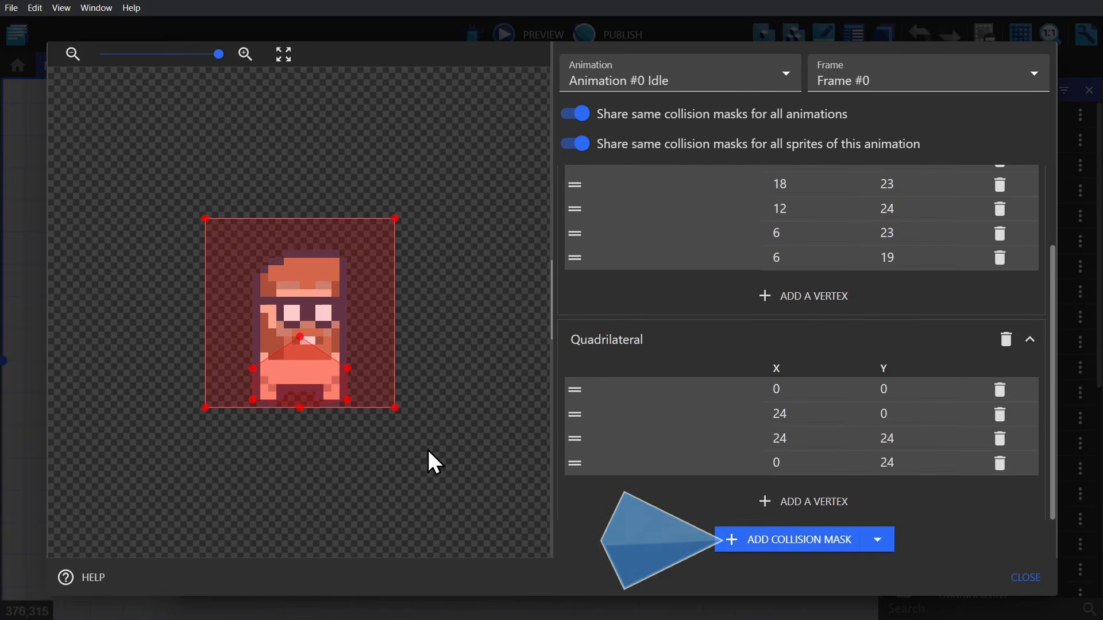
left_click_drag(407, 405, 369, 290)
left_click_drag(395, 218, 374, 235)
left_click_drag(206, 218, 292, 229)
left_click_drag(205, 407, 316, 285)
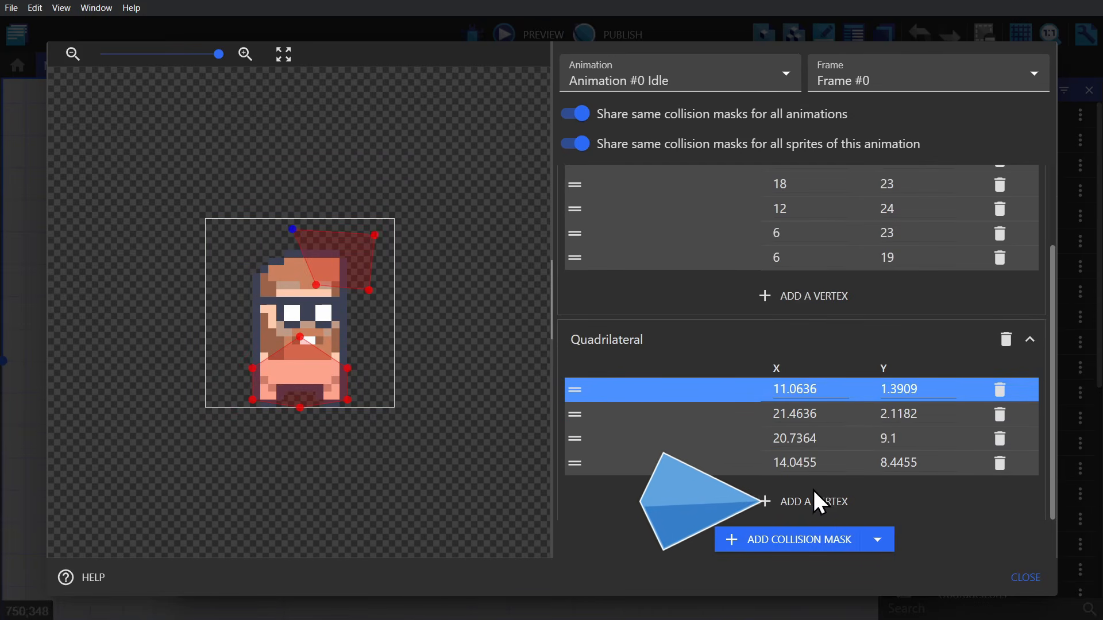
Add a fifth vertex to the new mask at about (8.9, 5.9), and delete that collision mask
left_click(814, 491)
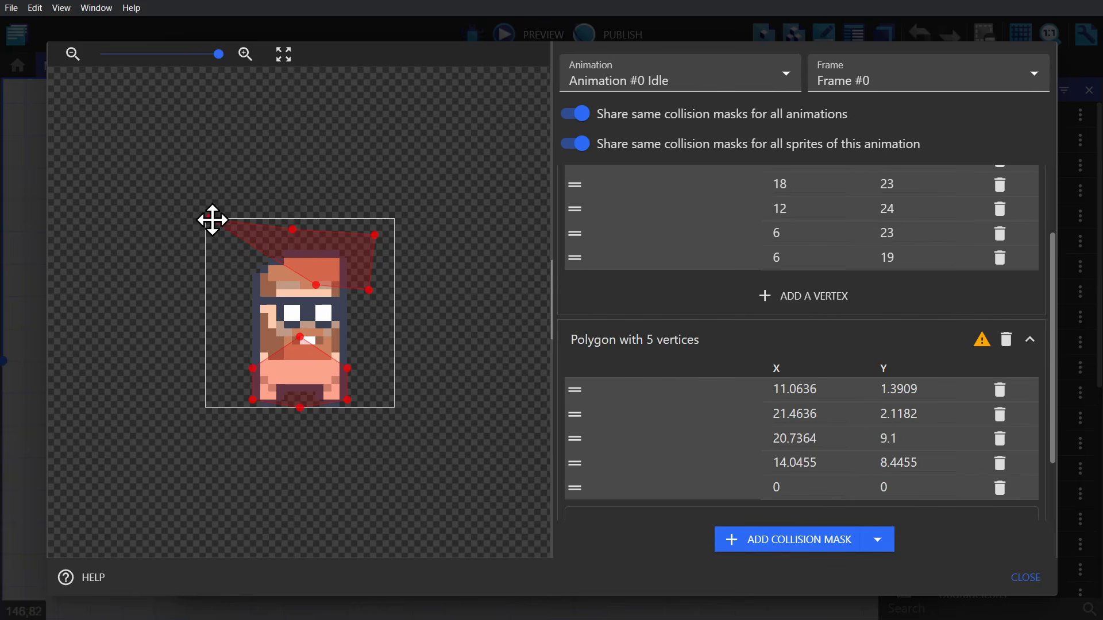
left_click_drag(206, 218, 275, 264)
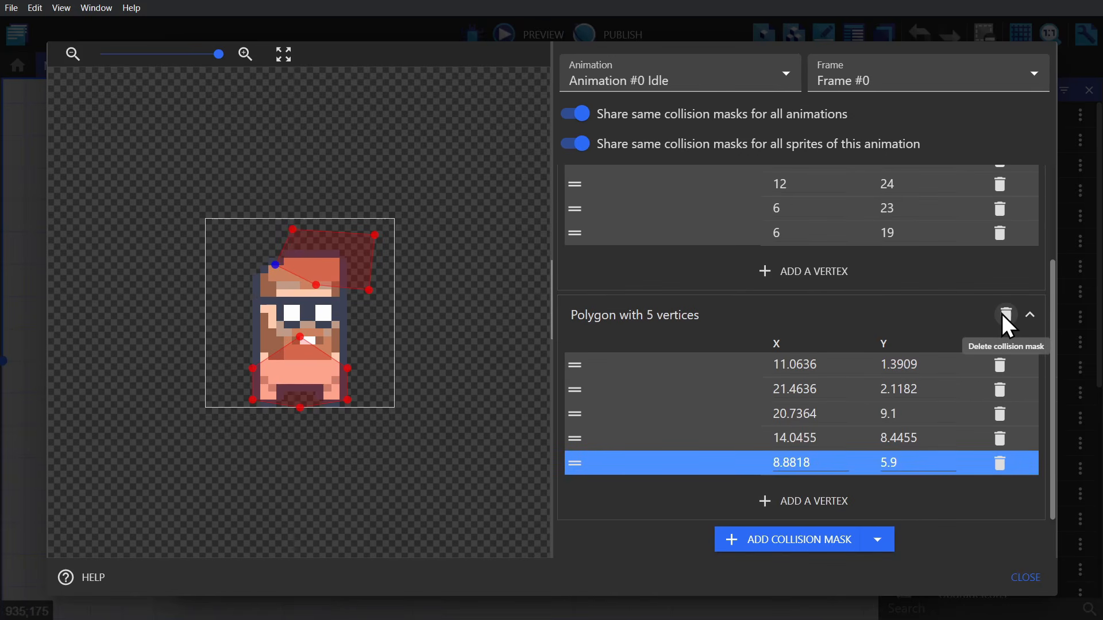
left_click(1005, 314)
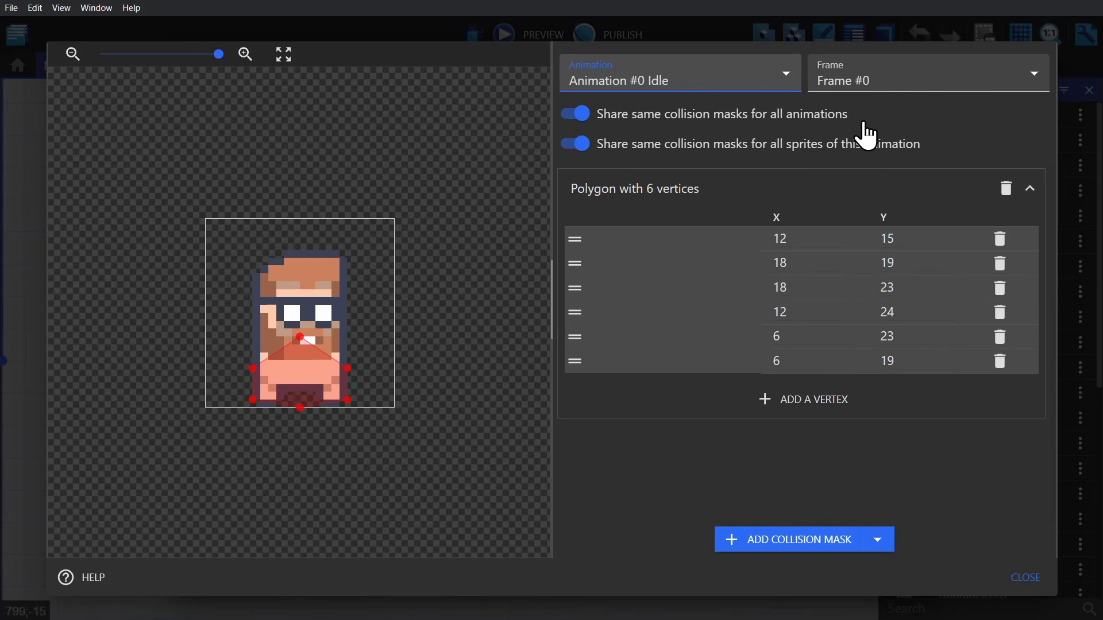
Stop sharing collision masks across animations and move three Run mask vertices to about (21.2, 5.5), (6.3, 6.6) and (0.7, 13.2)
left_click(582, 113)
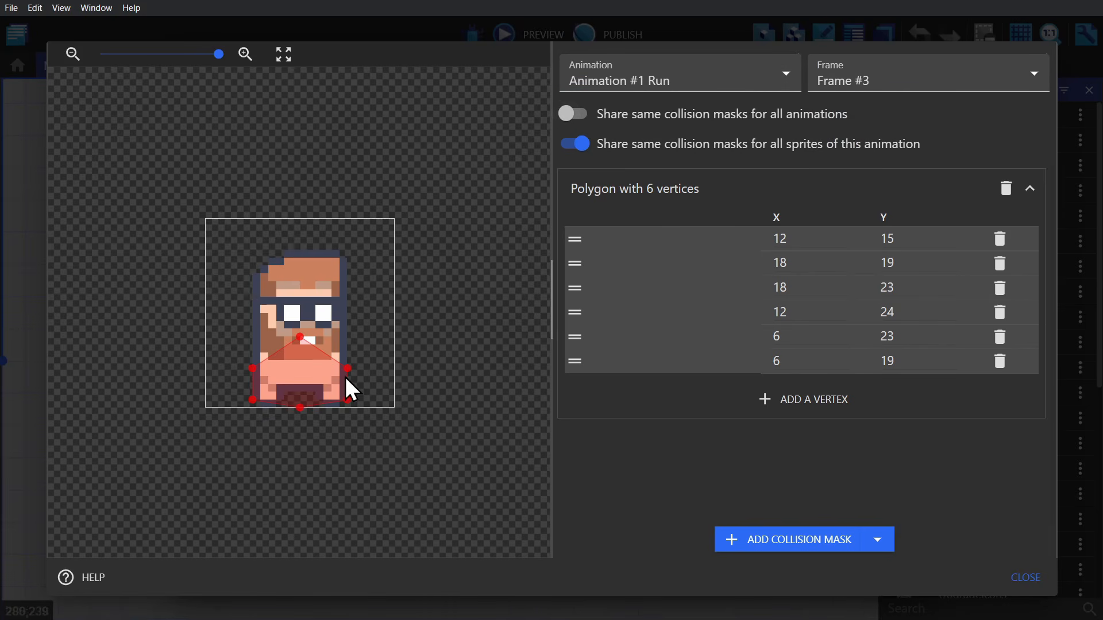
left_click_drag(347, 369, 373, 261)
left_click_drag(299, 337, 255, 270)
left_click_drag(255, 370, 212, 324)
Check the Run animation's collision mask on frames #2, #1 and #0
left_click(907, 80)
left_click(874, 140)
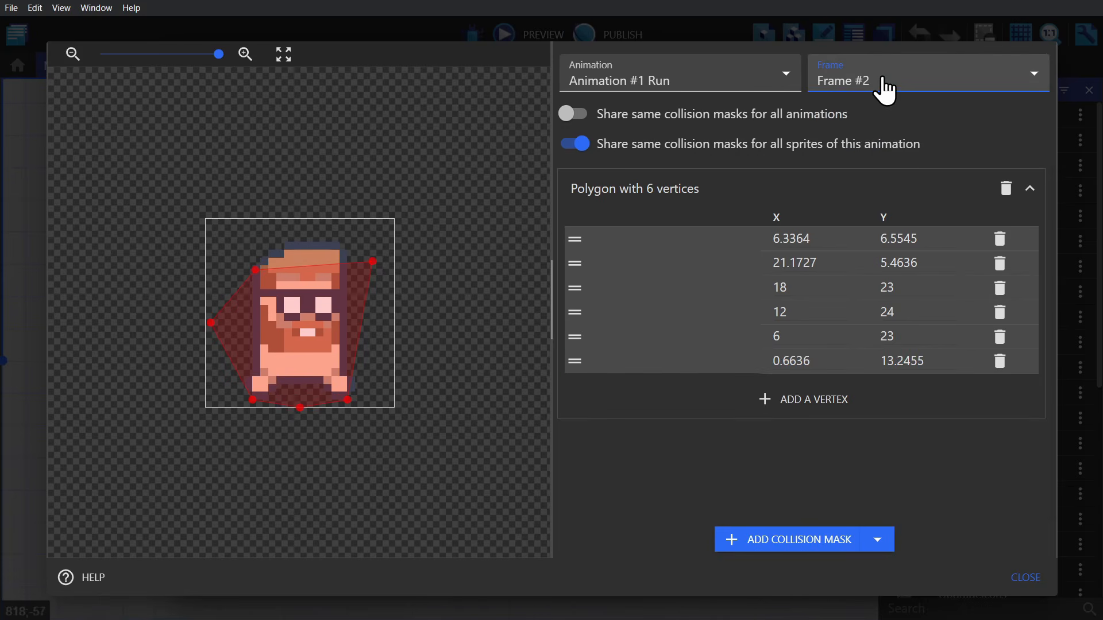
left_click(884, 86)
left_click(865, 119)
left_click(866, 89)
left_click(861, 99)
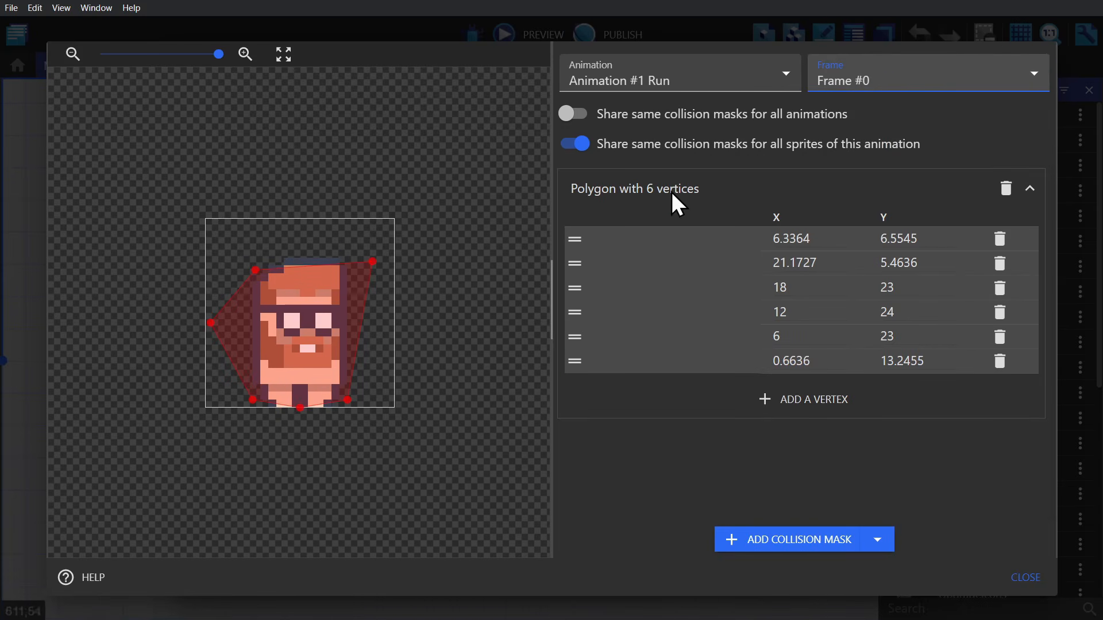
Compare the collision masks of the Idle and Run animations
left_click(712, 77)
left_click(668, 98)
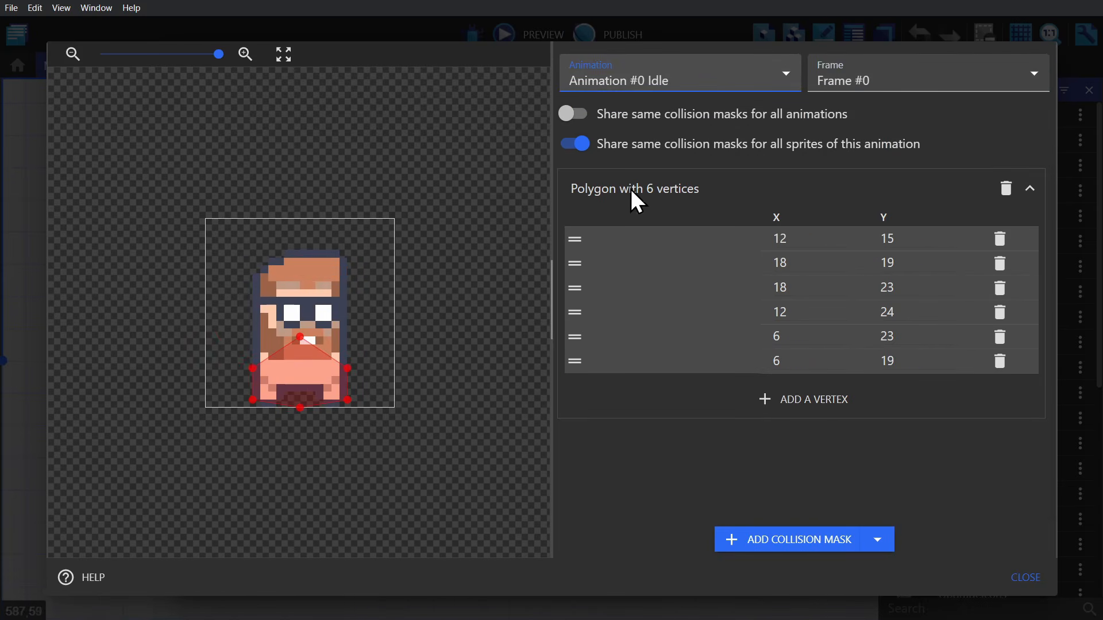
left_click(653, 77)
left_click(655, 118)
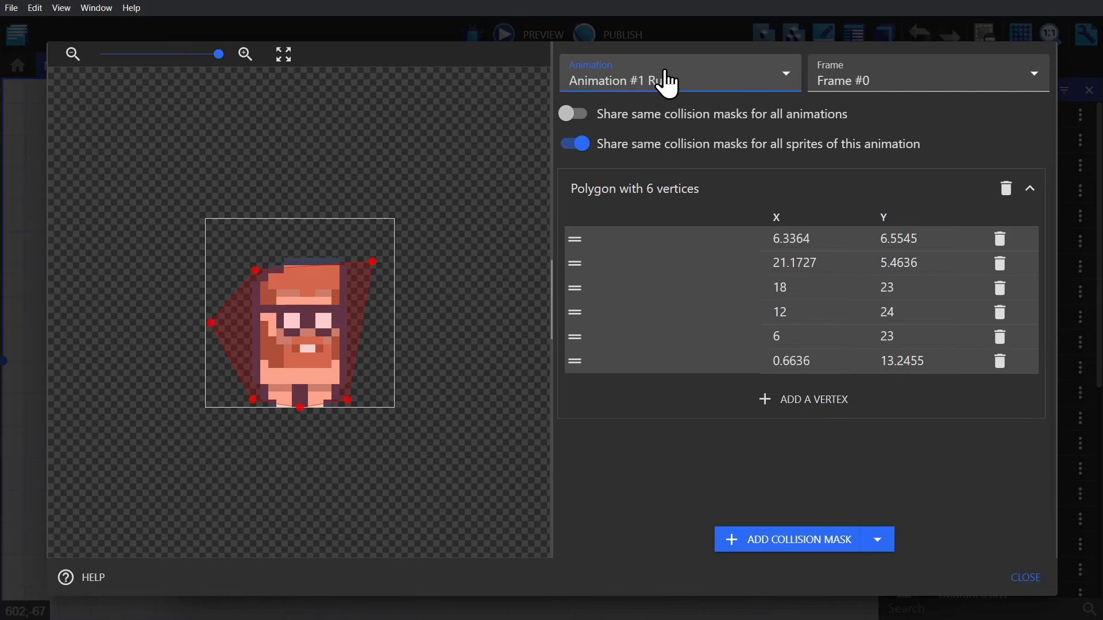
left_click(666, 80)
left_click(663, 98)
Stop sharing the Run animation's mask among its sprites and move frame #0's vertices to about (2.8, 21.5), (6.6, 15.1) and (16.7, 14.3)
left_click(660, 77)
left_click(658, 118)
left_click(574, 147)
left_click_drag(212, 325, 228, 388)
left_click_drag(255, 270, 257, 338)
left_click_drag(374, 262, 337, 331)
Compare the collision masks of Run frames #1, #2 and #0, and close the collision mask editor
left_click(867, 85)
left_click(877, 120)
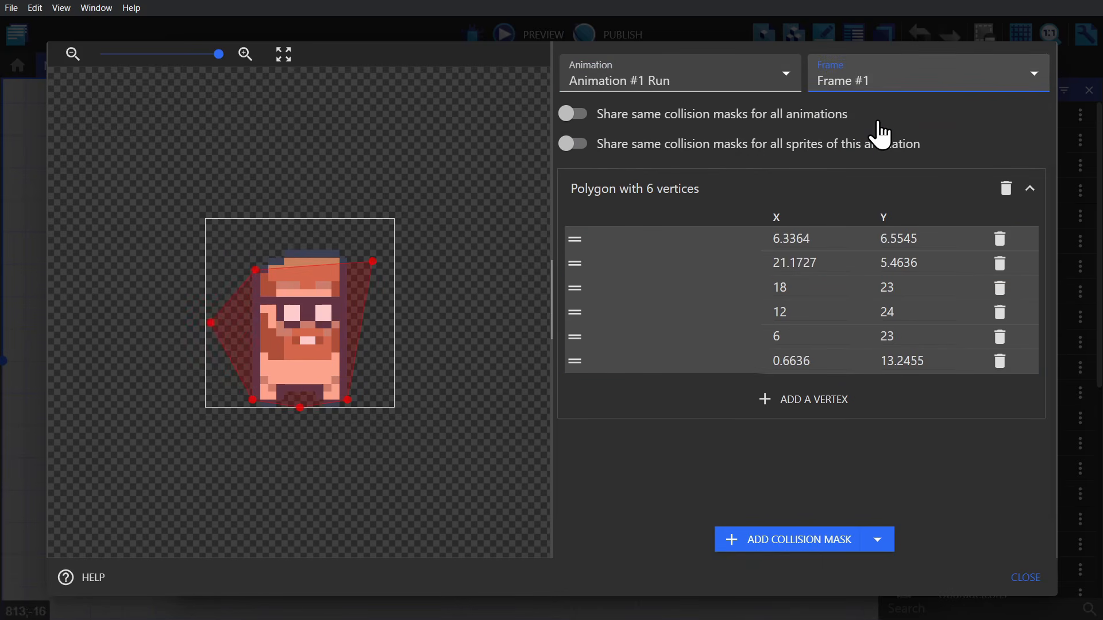
left_click(872, 87)
left_click(879, 138)
left_click(864, 92)
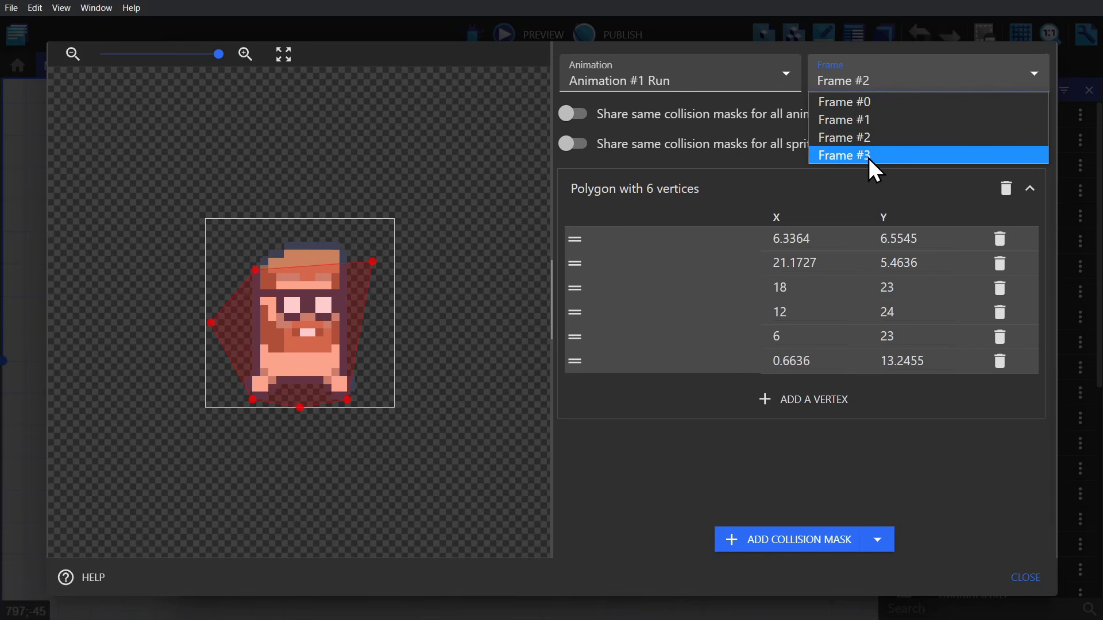
left_click(869, 101)
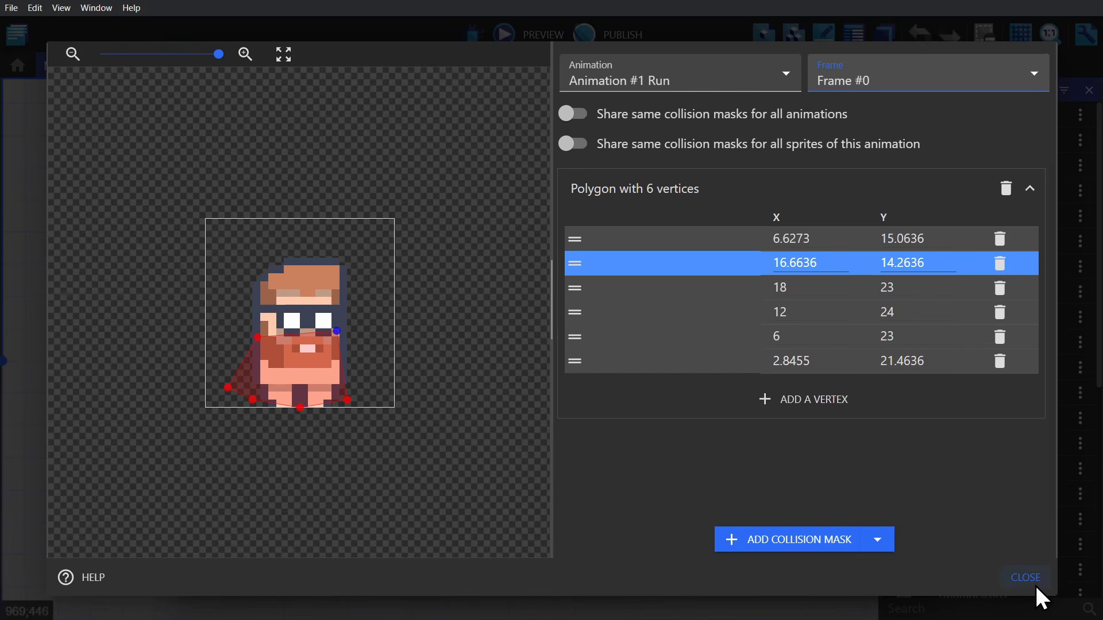
left_click(1026, 578)
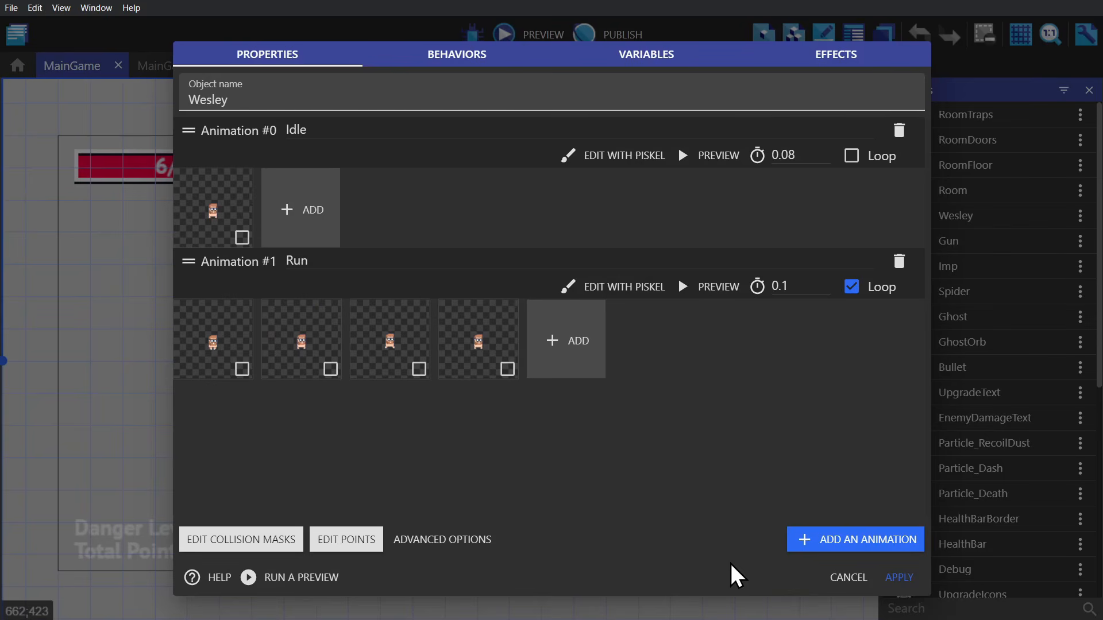
Open Wesley's points and set the Origin point's X to 0
left_click(348, 540)
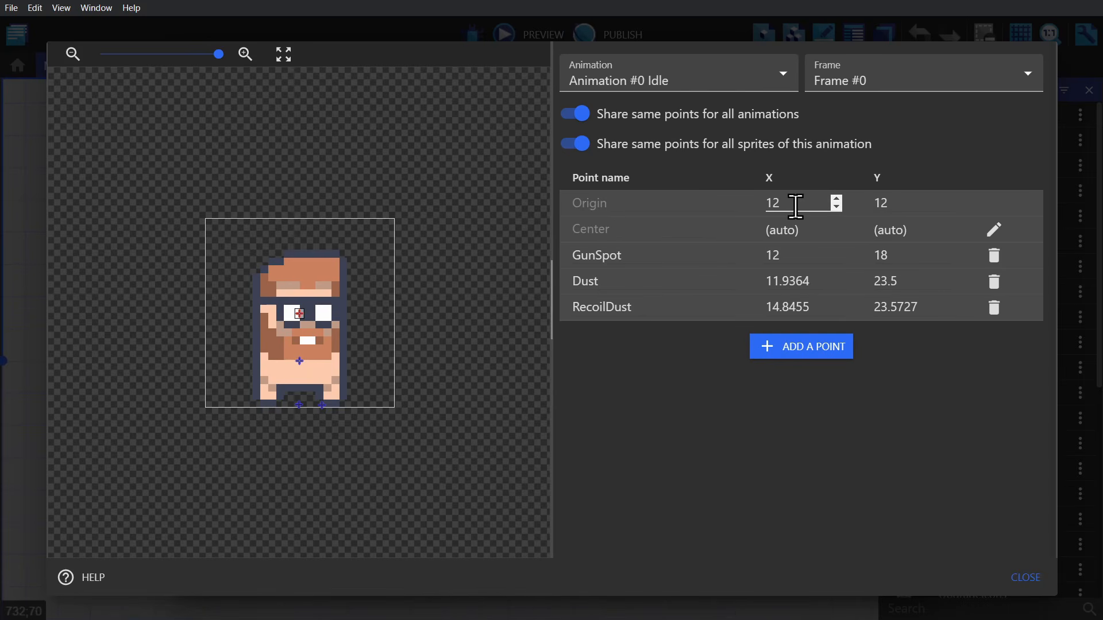
double_click(813, 205)
type("0")
double_click(899, 201)
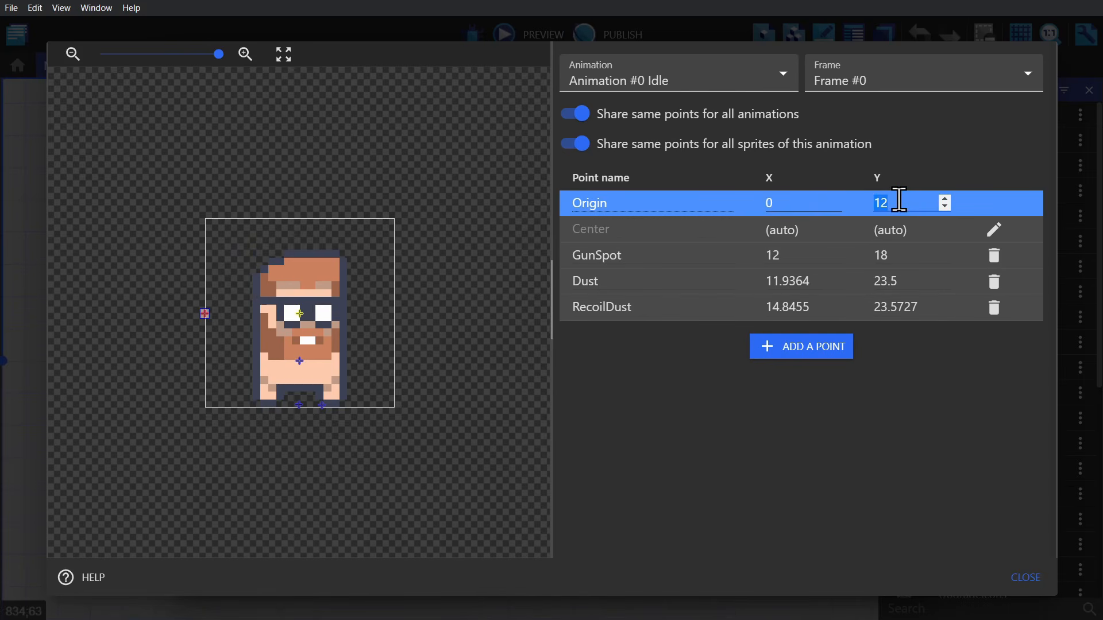
Set Wesley's Origin point back to X 12 and Y 12
double_click(782, 201)
type("12")
double_click(891, 201)
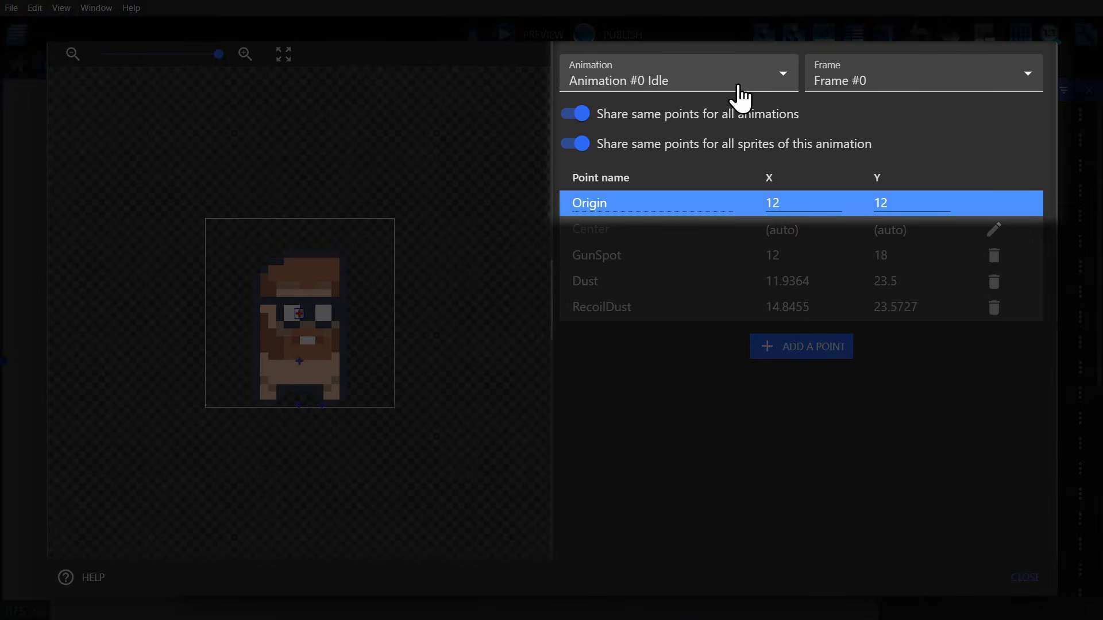
Check the shared points on frames #0, #1 and #2 of the Run animation
left_click(739, 86)
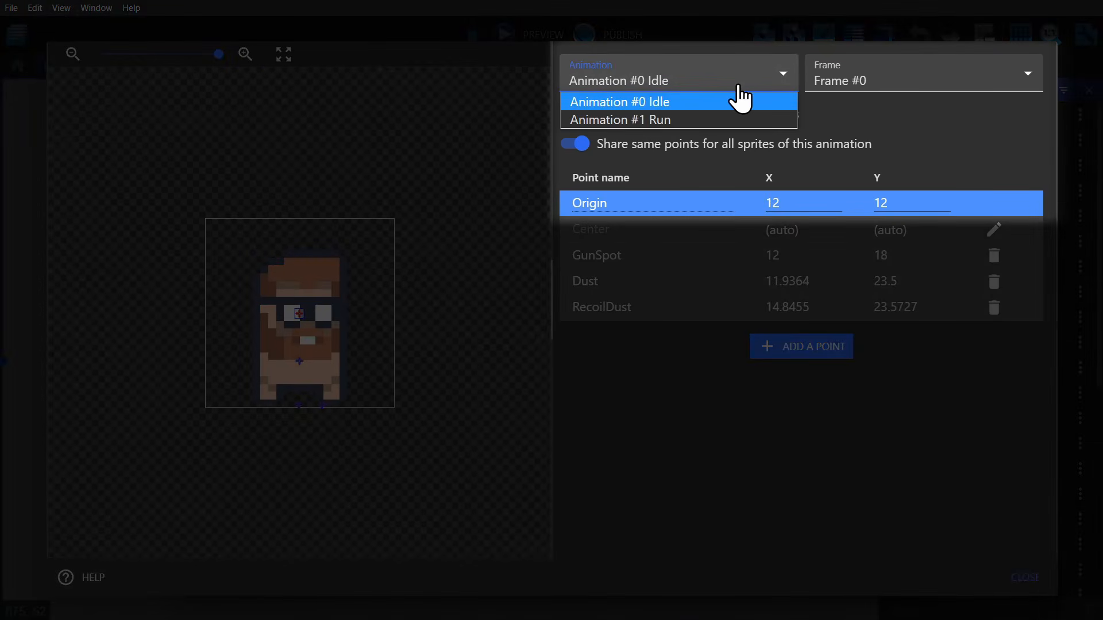
left_click(718, 119)
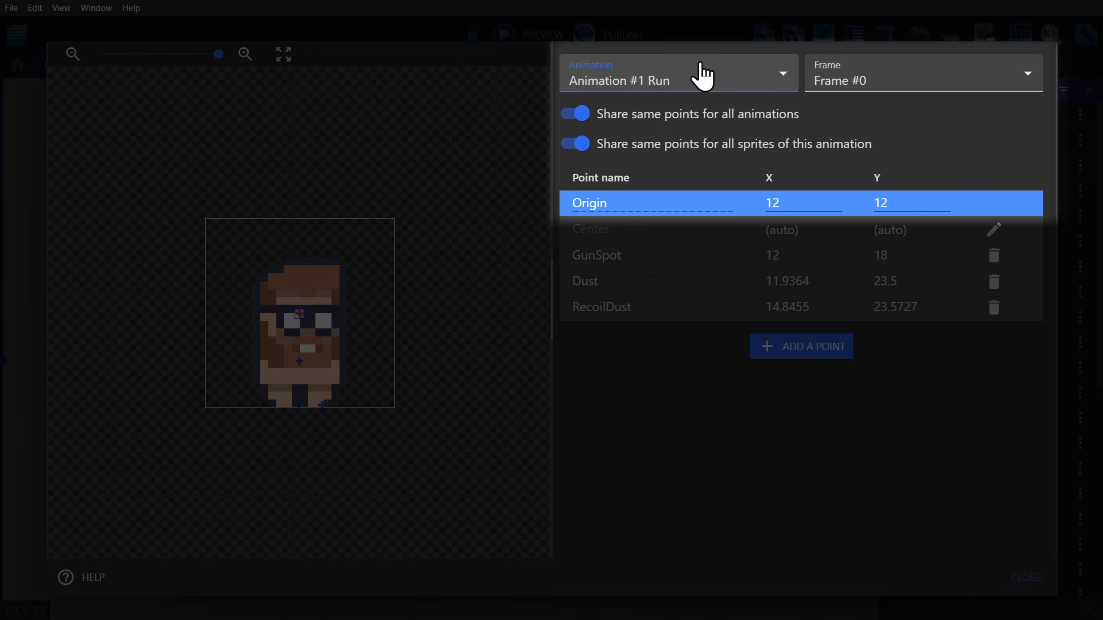
left_click(879, 77)
left_click(878, 119)
left_click(879, 89)
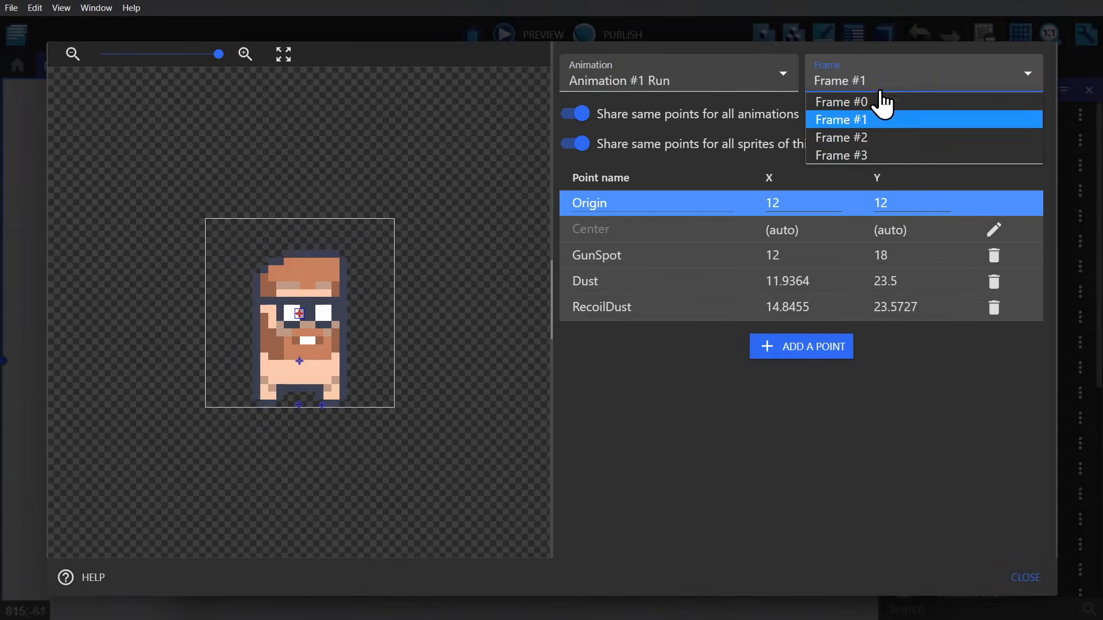
left_click(881, 140)
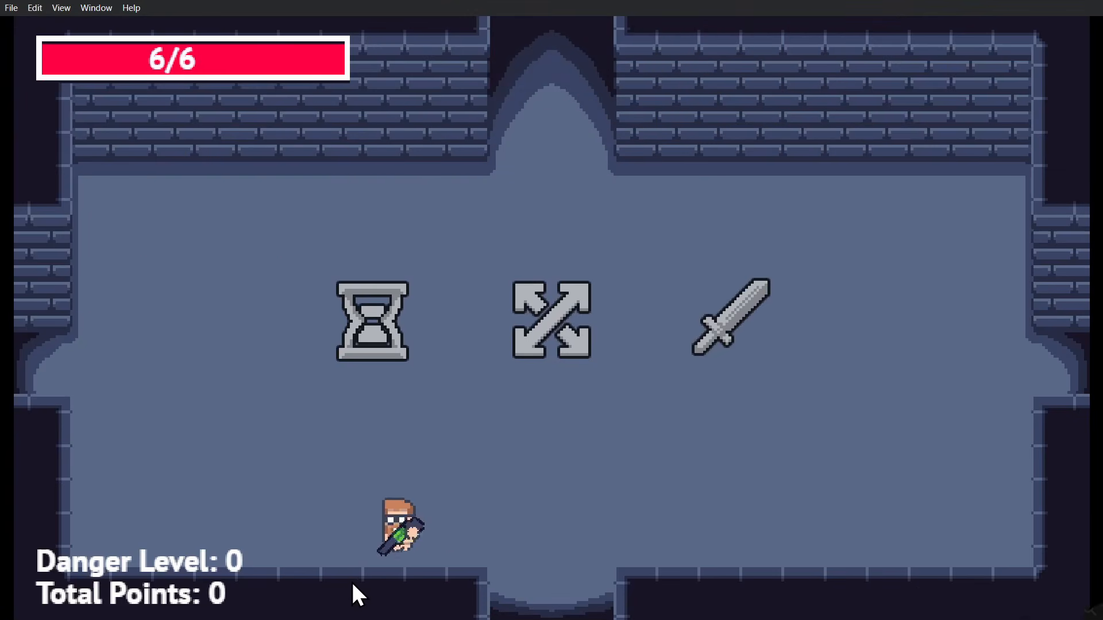
key("Left")
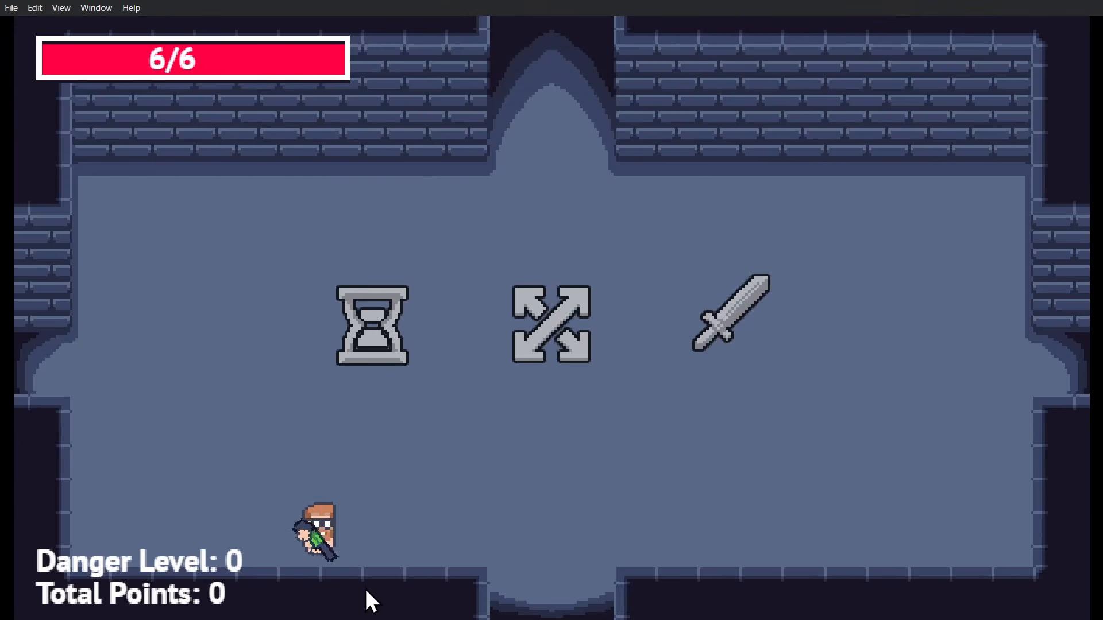
key("Up")
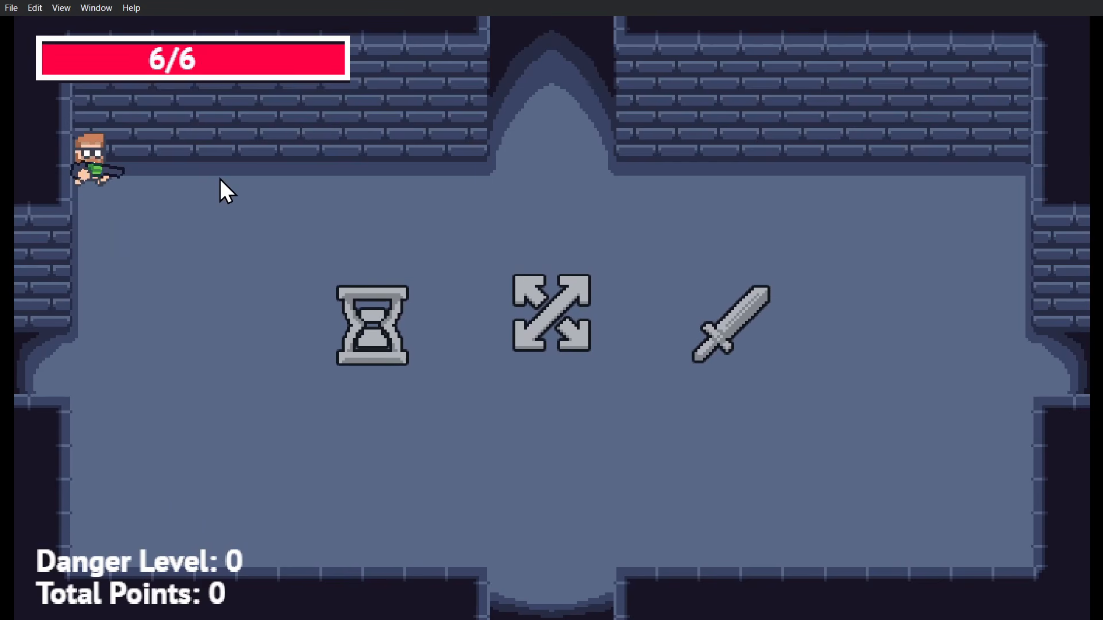
key("Right")
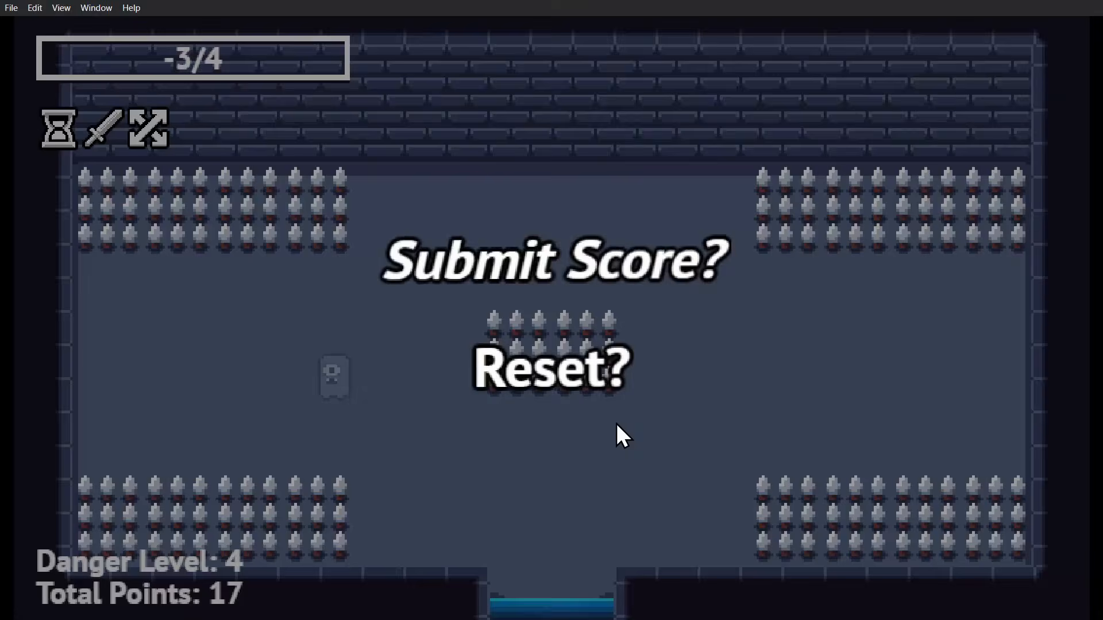
left_click(543, 371)
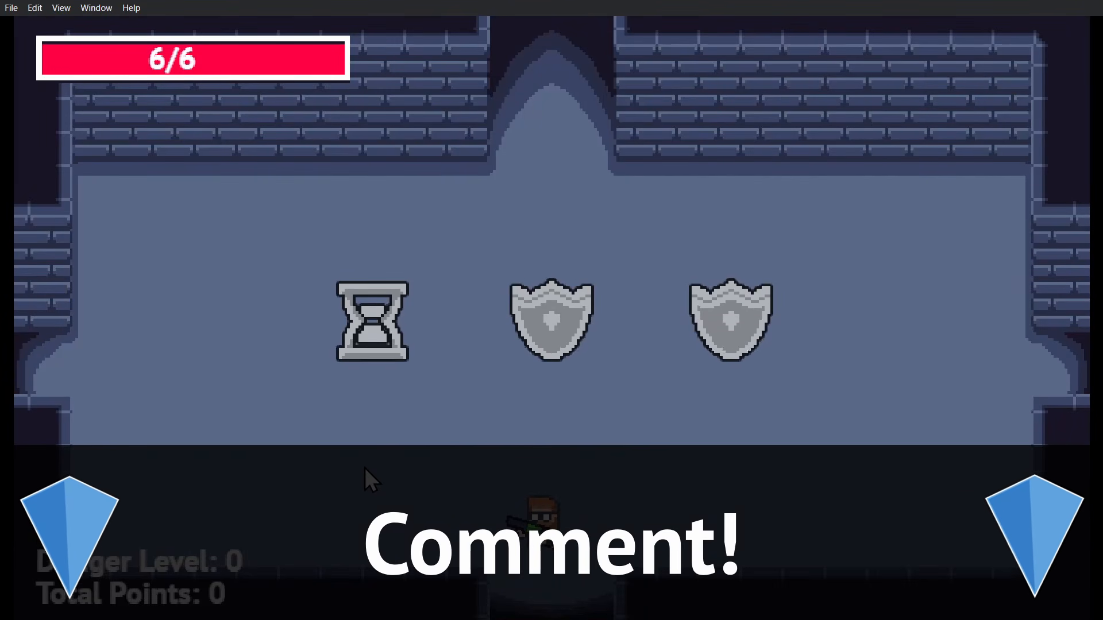
key("w")
key("d")
key("w")
key("d")
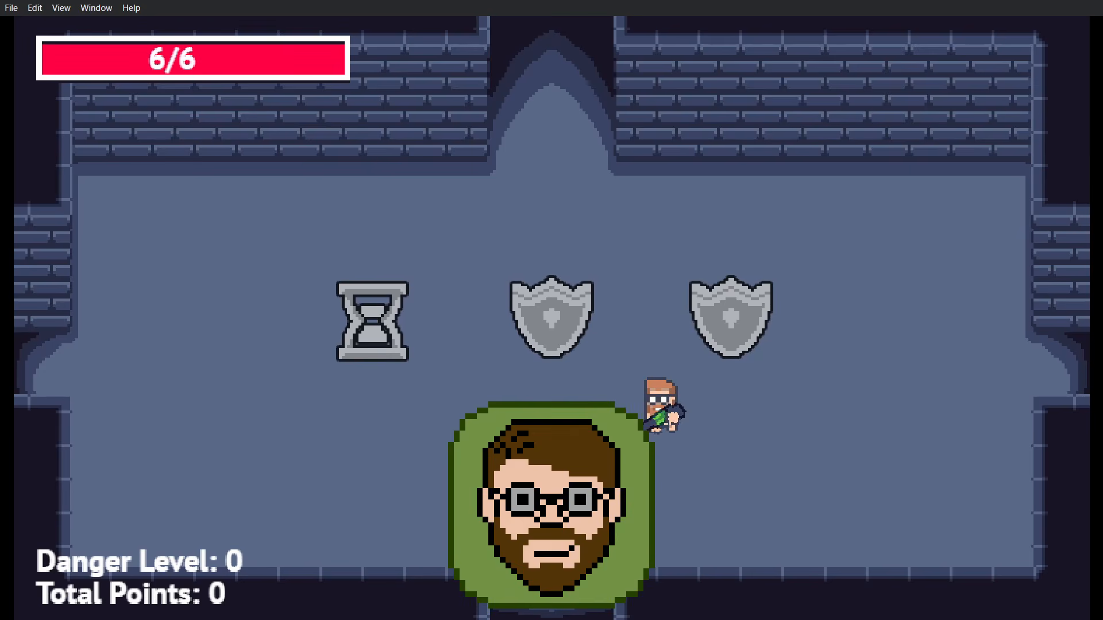